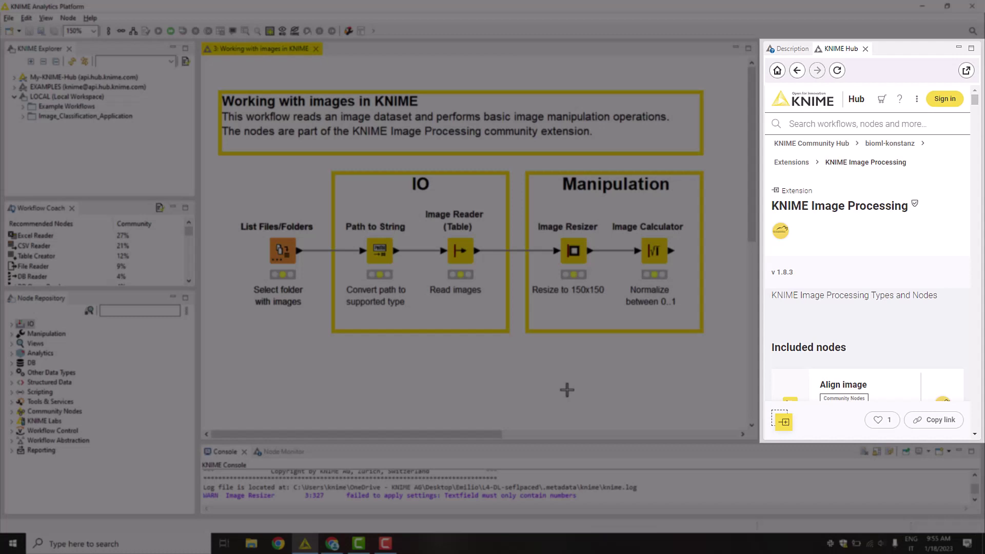
Step: Scroll the Image Processing extension's Included nodes list down to Don't Save End and Don't Save Start
scroll(917, 297, "down", 2)
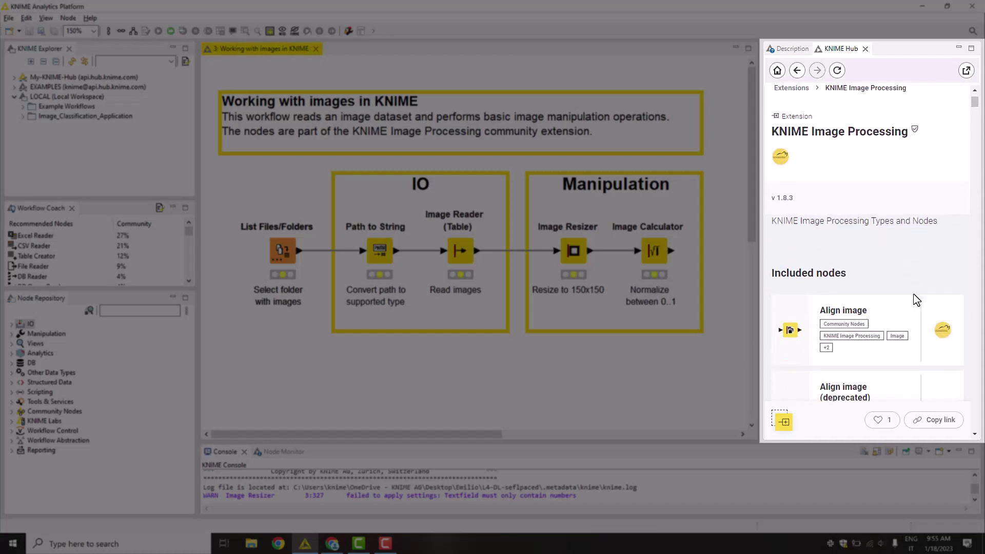
scroll(916, 298, "down", 5)
scroll(916, 300, "down", 1)
scroll(916, 300, "down", 3)
scroll(916, 299, "down", 1)
scroll(916, 298, "down", 1)
scroll(916, 297, "down", 2)
scroll(917, 298, "down", 3)
scroll(917, 297, "down", 2)
scroll(917, 298, "down", 3)
scroll(917, 297, "down", 3)
scroll(917, 298, "down", 3)
scroll(917, 297, "down", 2)
scroll(917, 298, "down", 2)
scroll(917, 298, "down", 1)
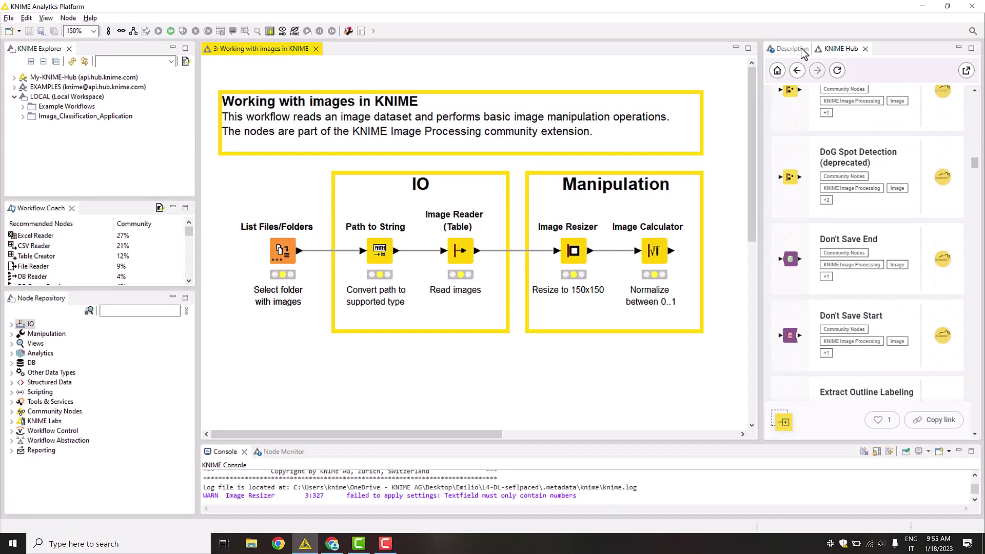
Step: Show the workflow description, execute List Files/Folders, and review its 16 listed image paths
left_click(799, 49)
left_click(728, 173)
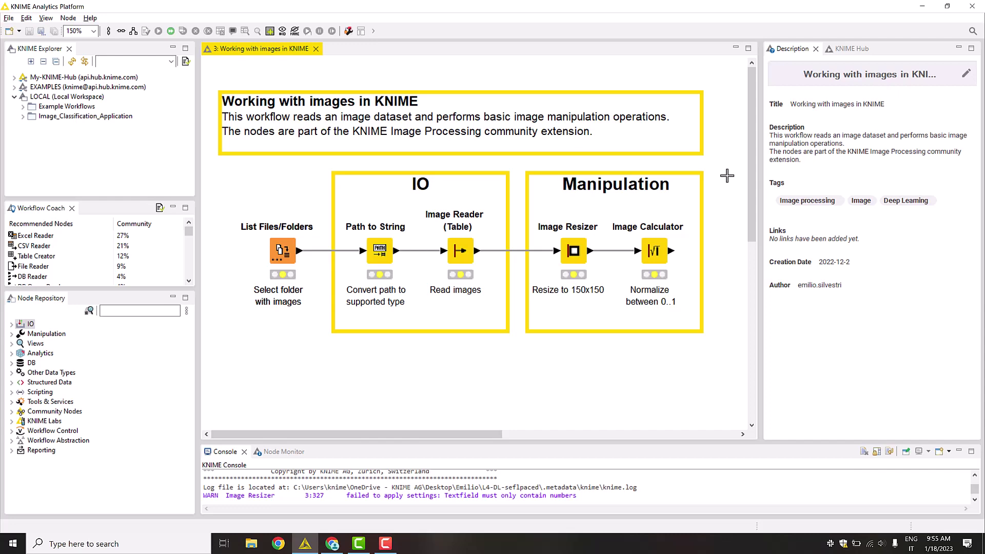
left_click(285, 253)
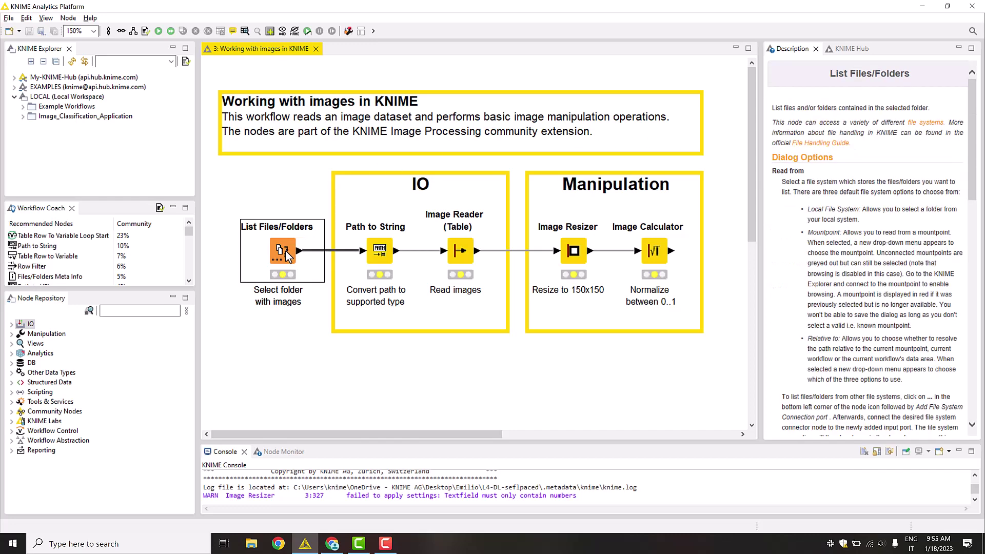
right_click(285, 250)
left_click(286, 250)
right_click(287, 251)
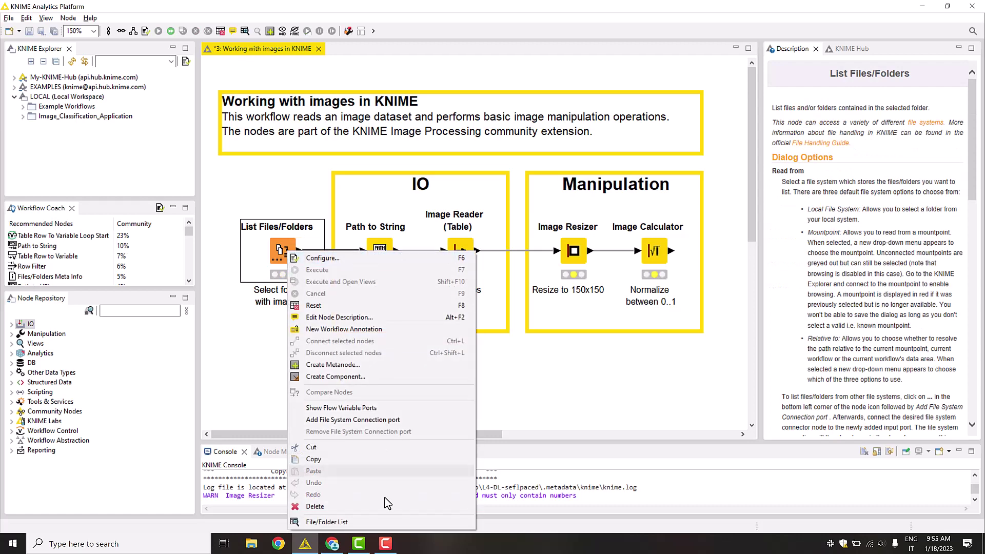
left_click(390, 522)
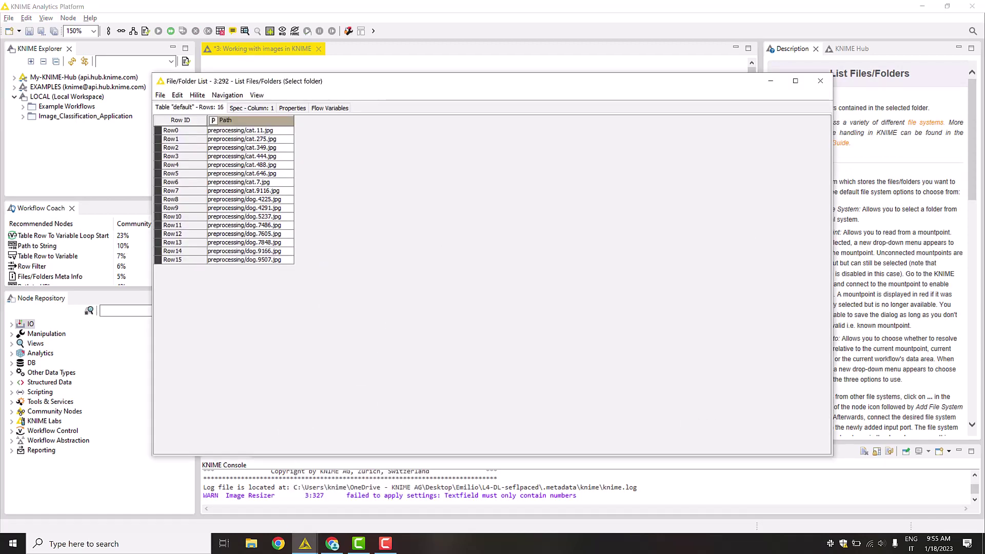
left_click(820, 82)
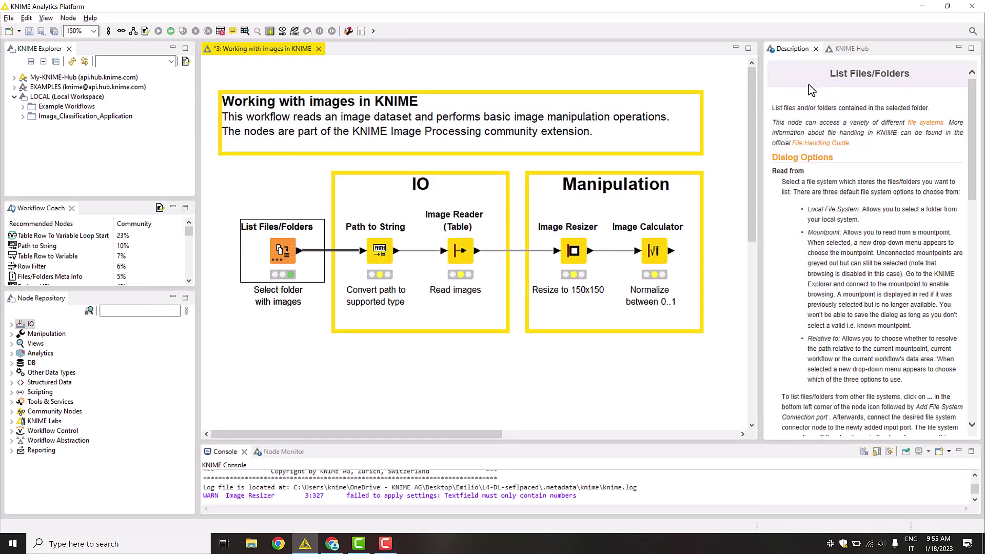
Step: Execute Path to String, then bring up Image Reader (Table)'s node actions
left_click(383, 251)
right_click(381, 246)
left_click(438, 266)
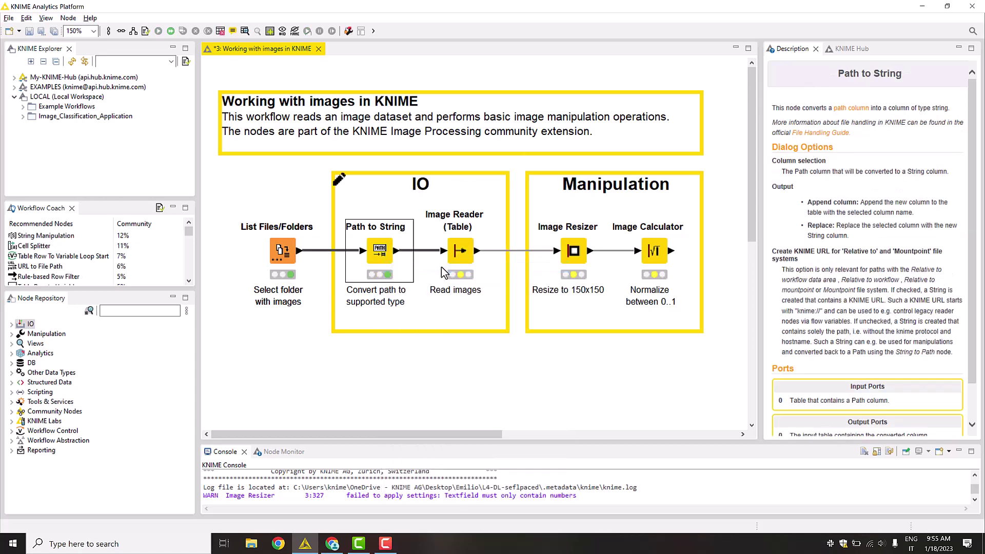
left_click(461, 259)
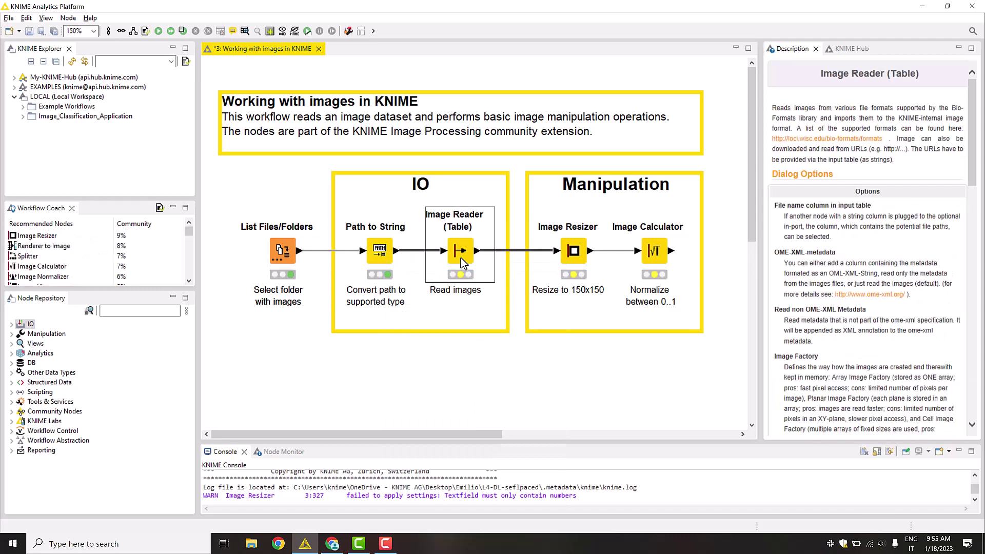
right_click(461, 259)
left_click(541, 265)
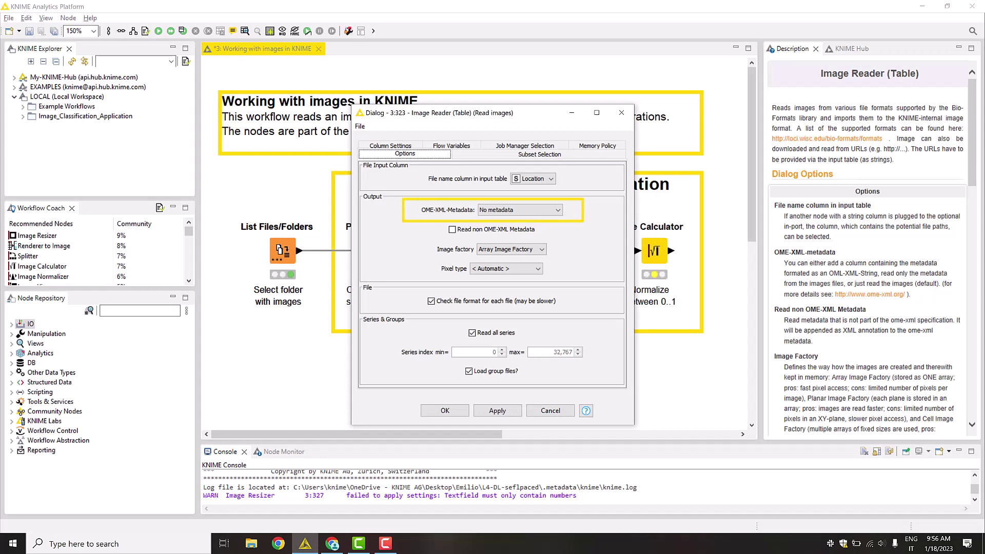
left_click(497, 249)
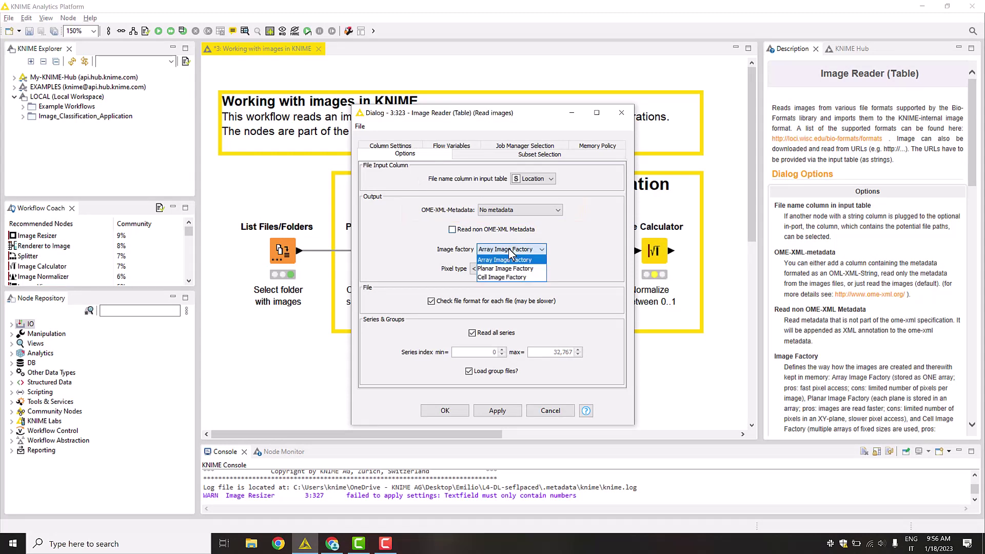
left_click(522, 260)
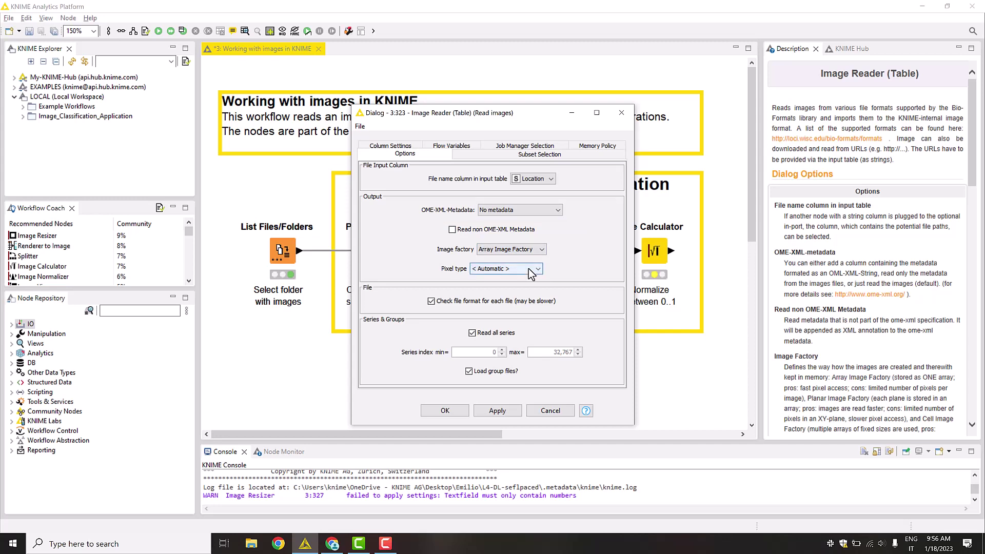
left_click(531, 272)
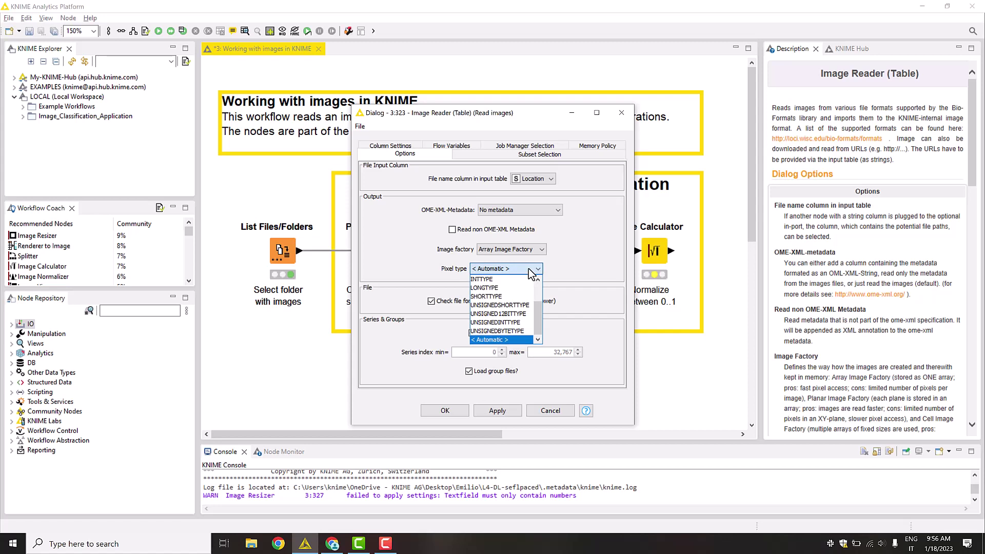
left_click(523, 339)
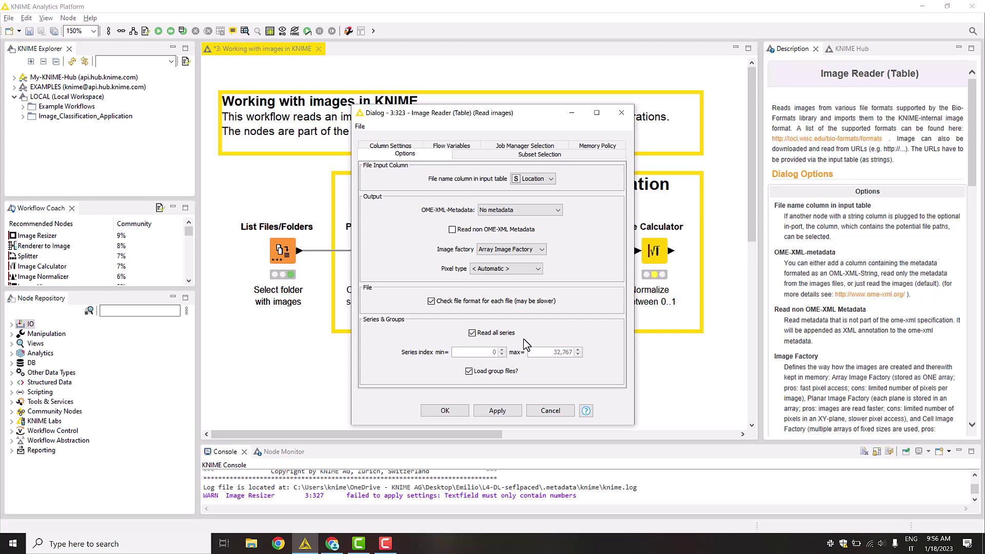
left_click(538, 154)
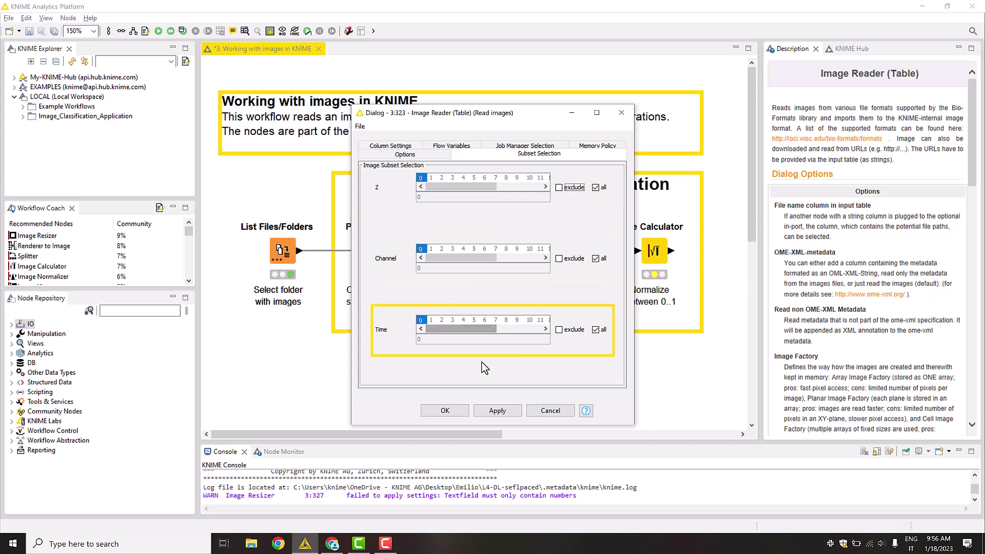
left_click(445, 411)
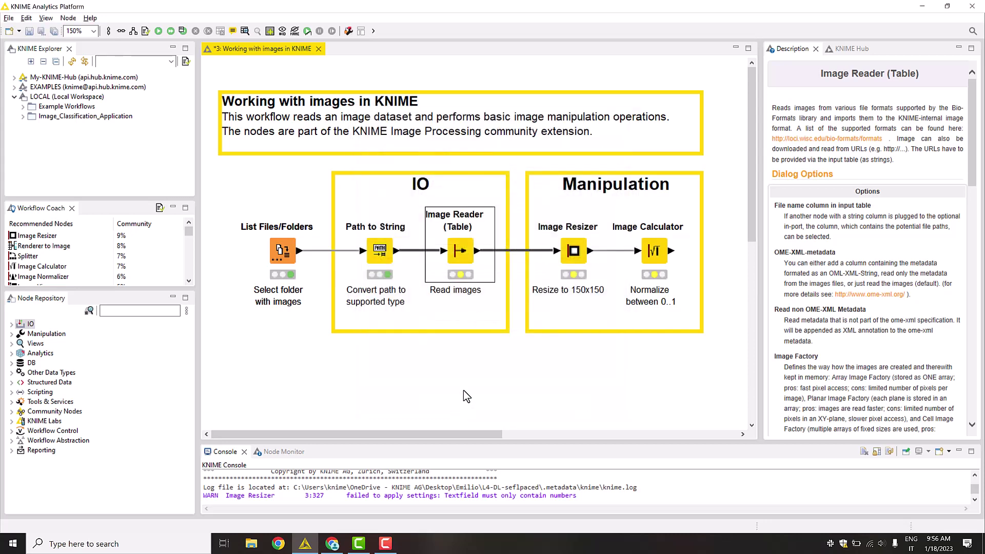
Step: Execute Image Reader and inspect Row1's cat image by channel, in RGB, with its properties
right_click(463, 245)
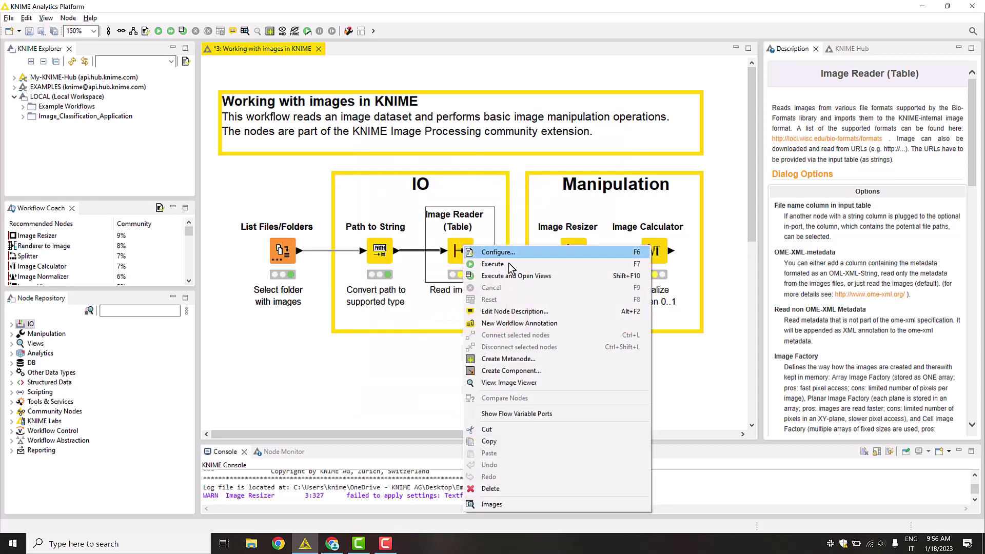
left_click(515, 277)
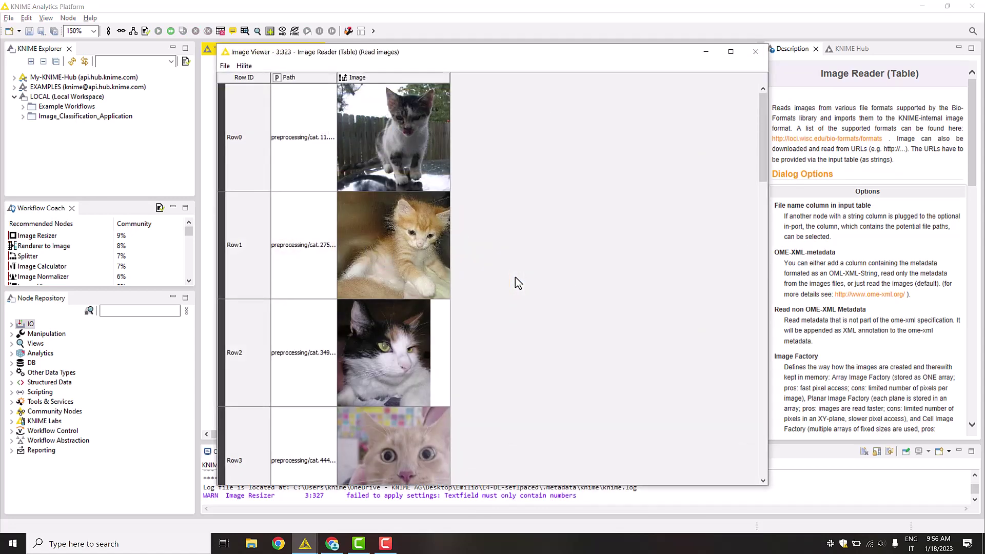
left_click(438, 254)
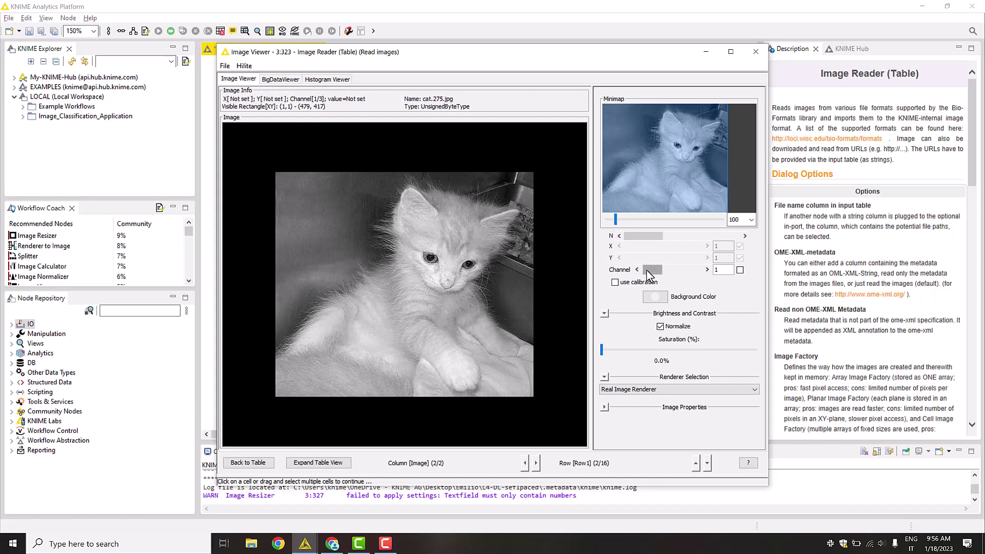
left_click_drag(647, 271, 687, 270)
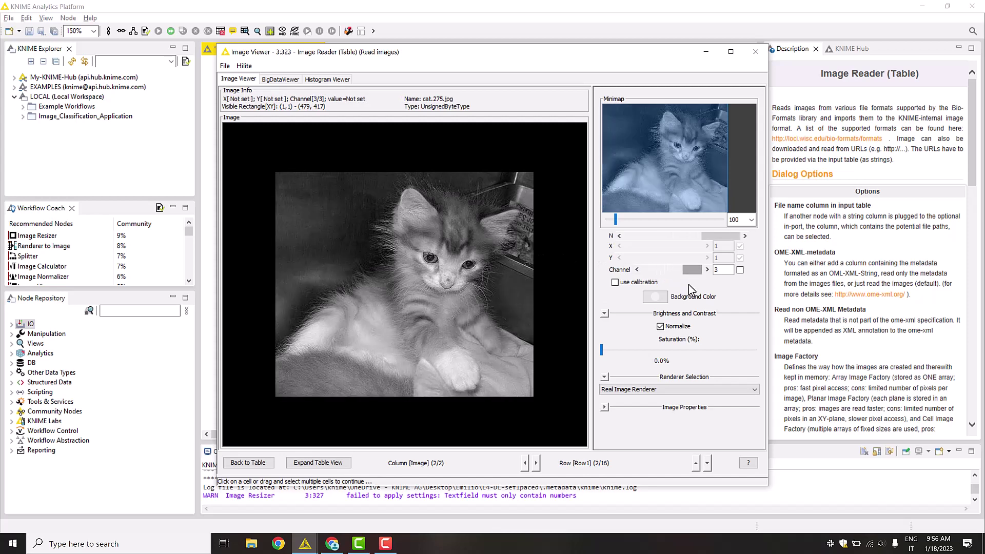
left_click(695, 388)
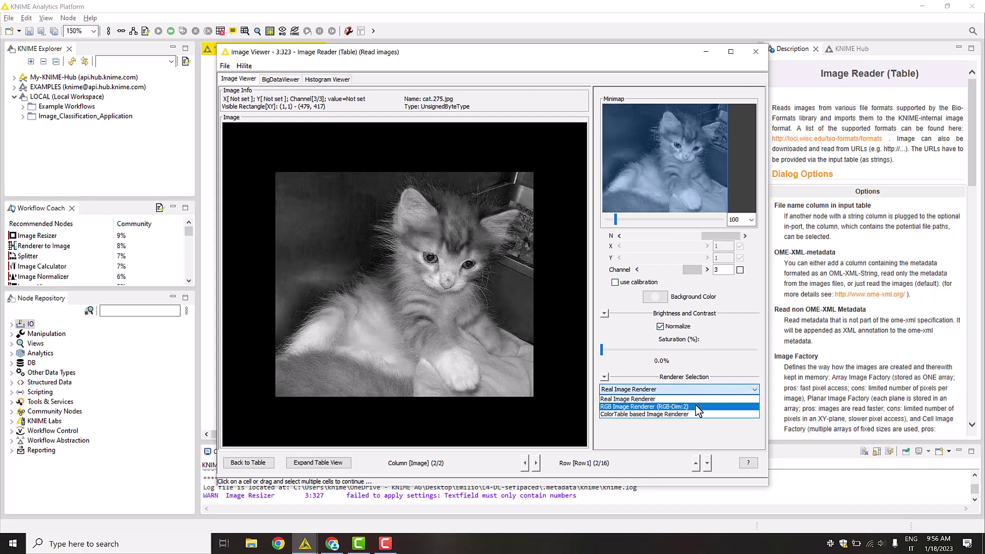
left_click(698, 407)
left_click(605, 407)
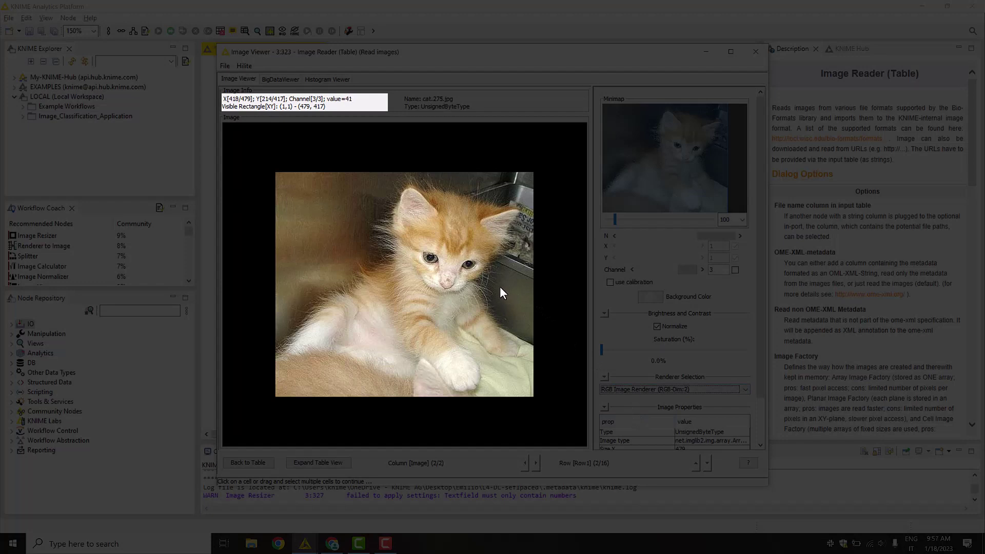
left_click(755, 51)
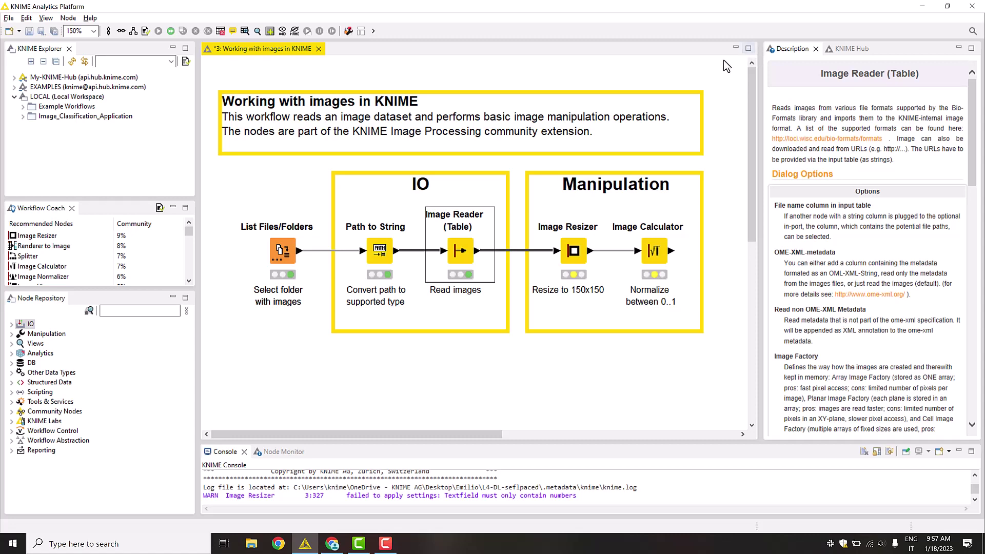
Step: Configure Image Resizer with linear interpolation, size X 150, Y 150, Channel 3
right_click(579, 251)
left_click(613, 251)
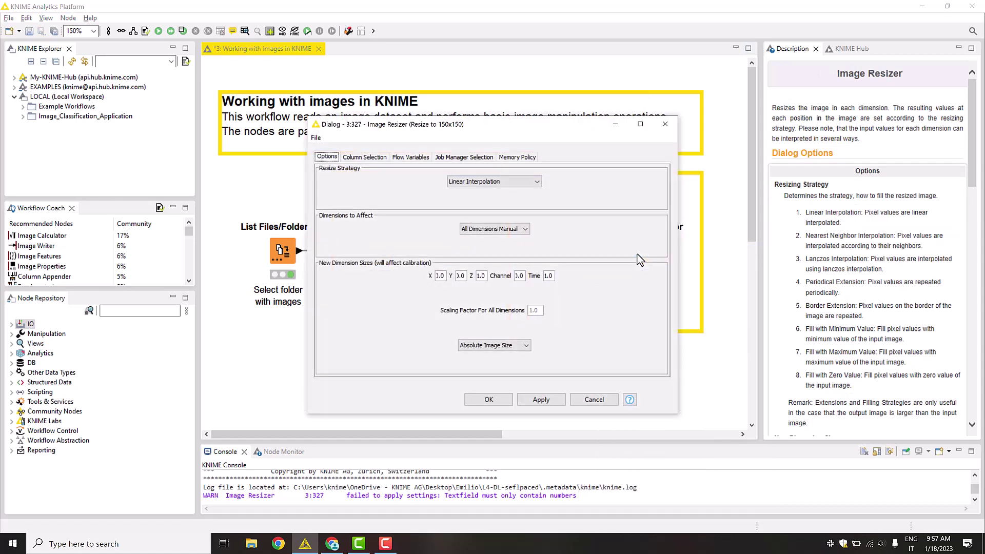
left_click(535, 184)
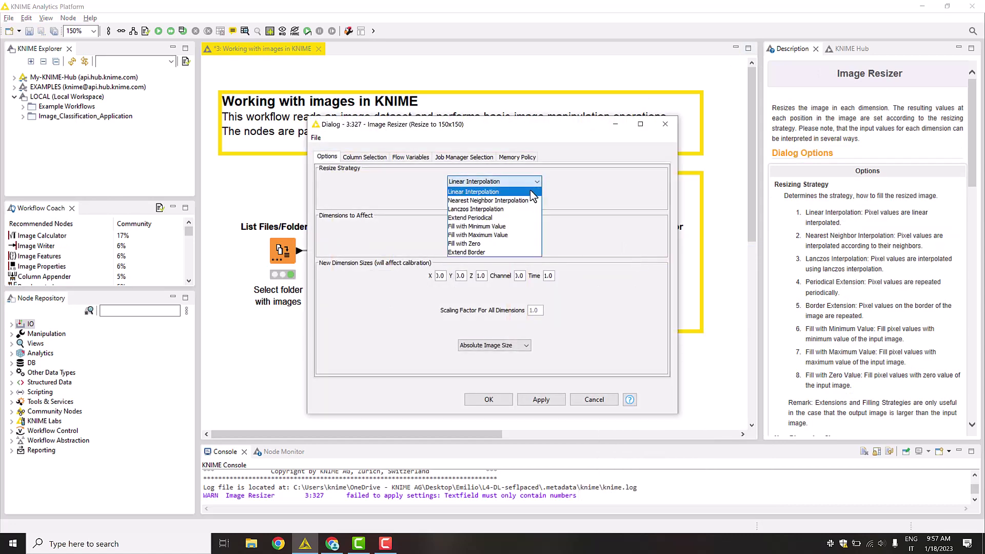
left_click(531, 193)
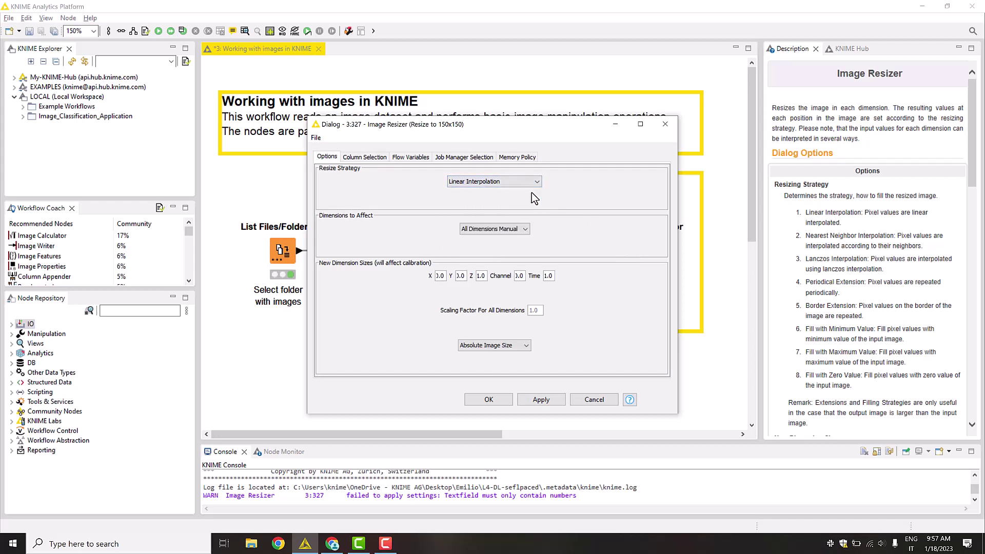
double_click(440, 276)
type("150")
double_click(463, 277)
type("1")
double_click(518, 275)
type("3")
left_click(488, 400)
Step: Execute Image Resizer and review the resized cat images beside the originals
right_click(572, 255)
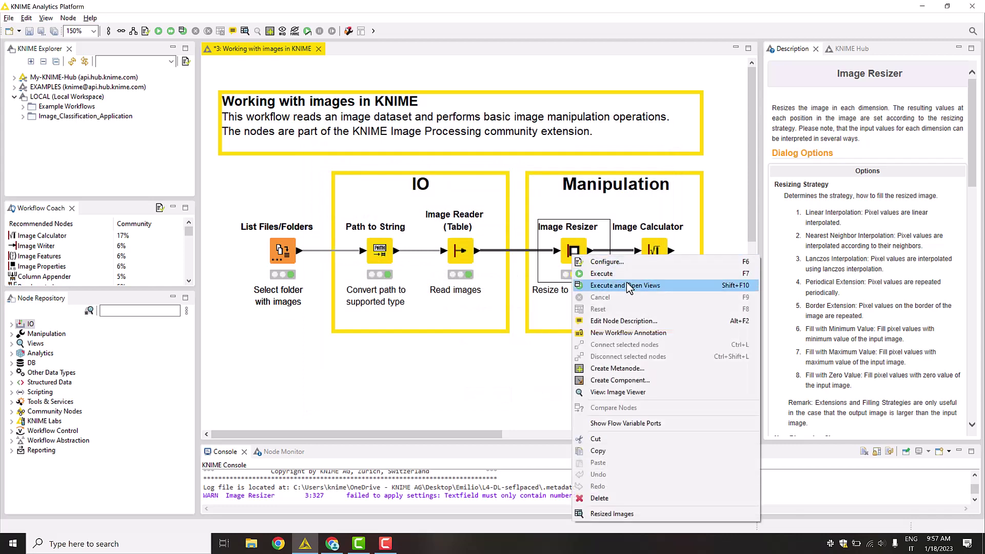
left_click(626, 283)
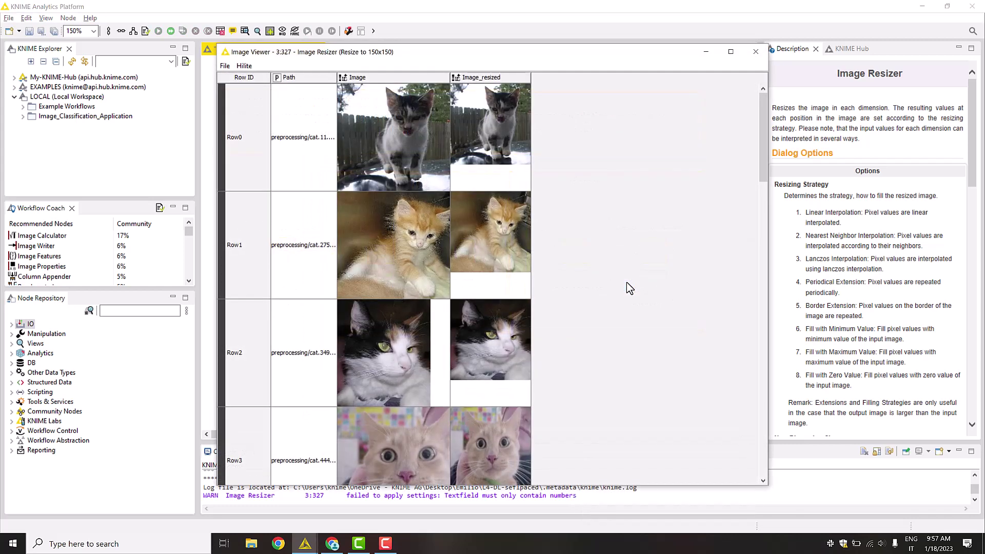
left_click(755, 51)
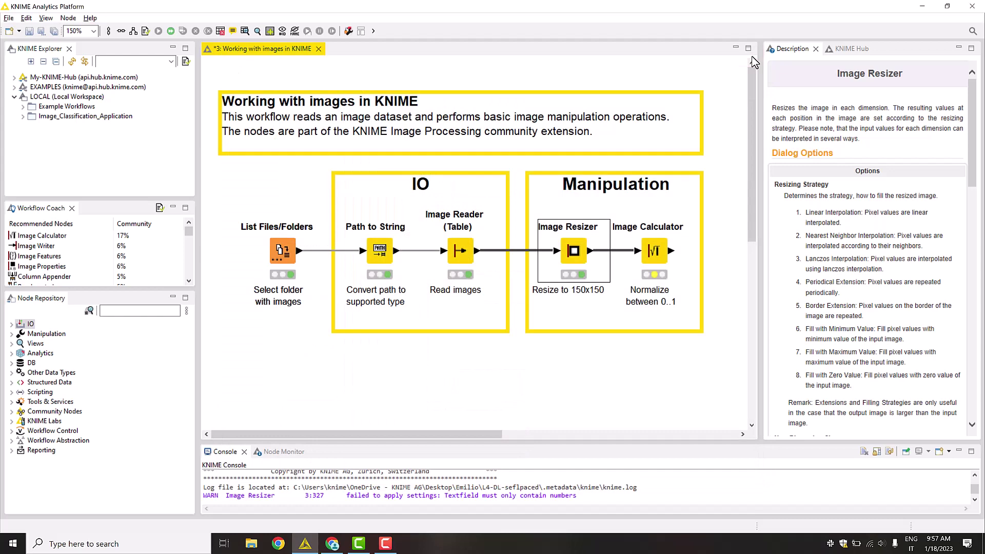
left_click(654, 245)
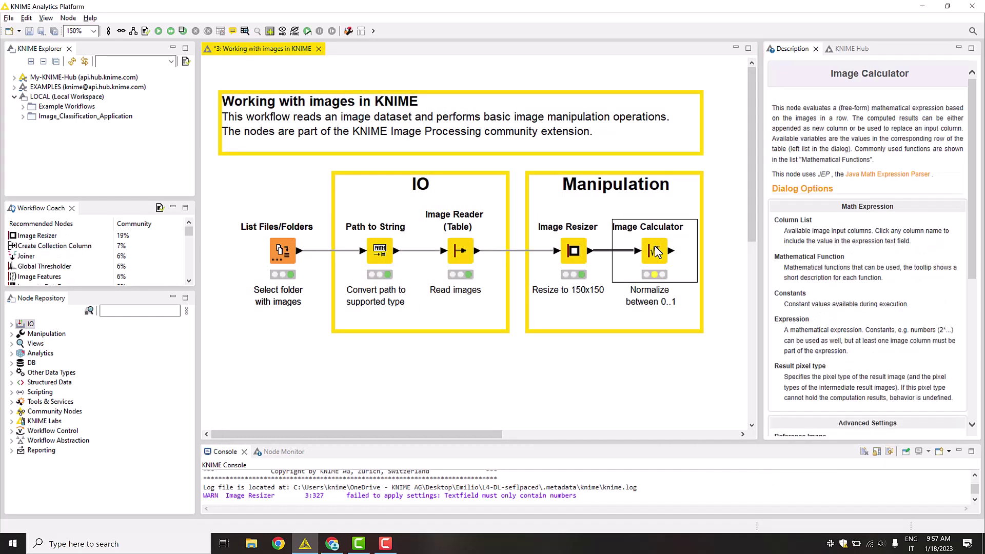
right_click(657, 251)
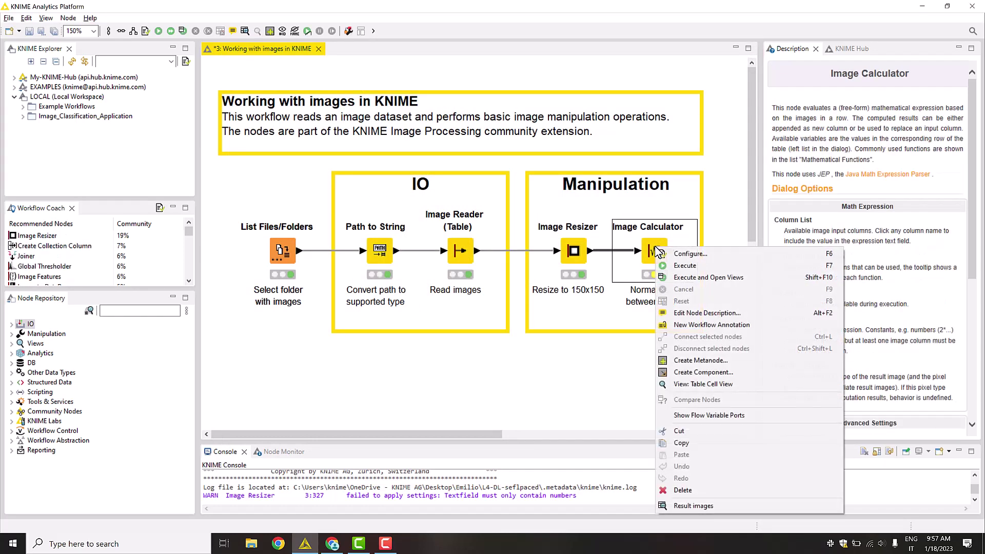
left_click(731, 254)
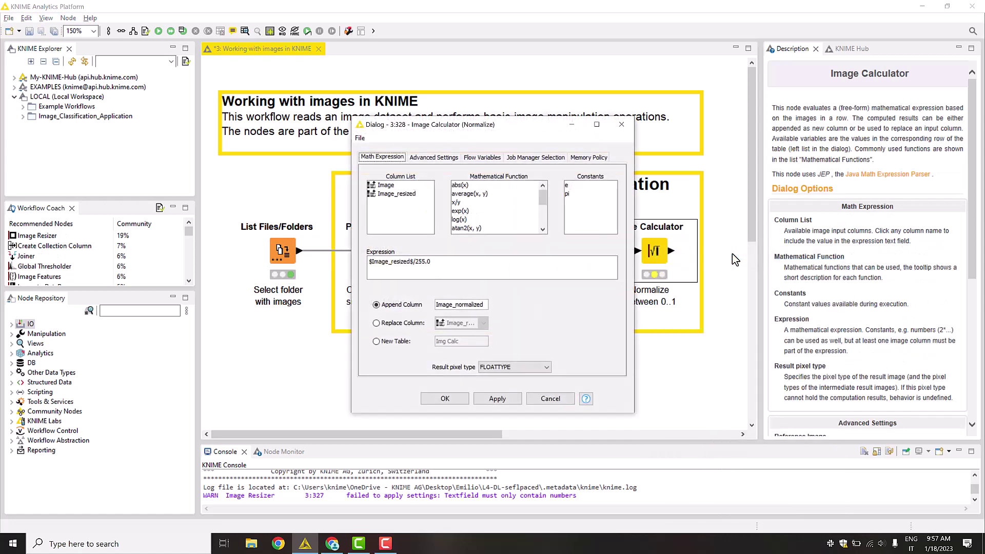